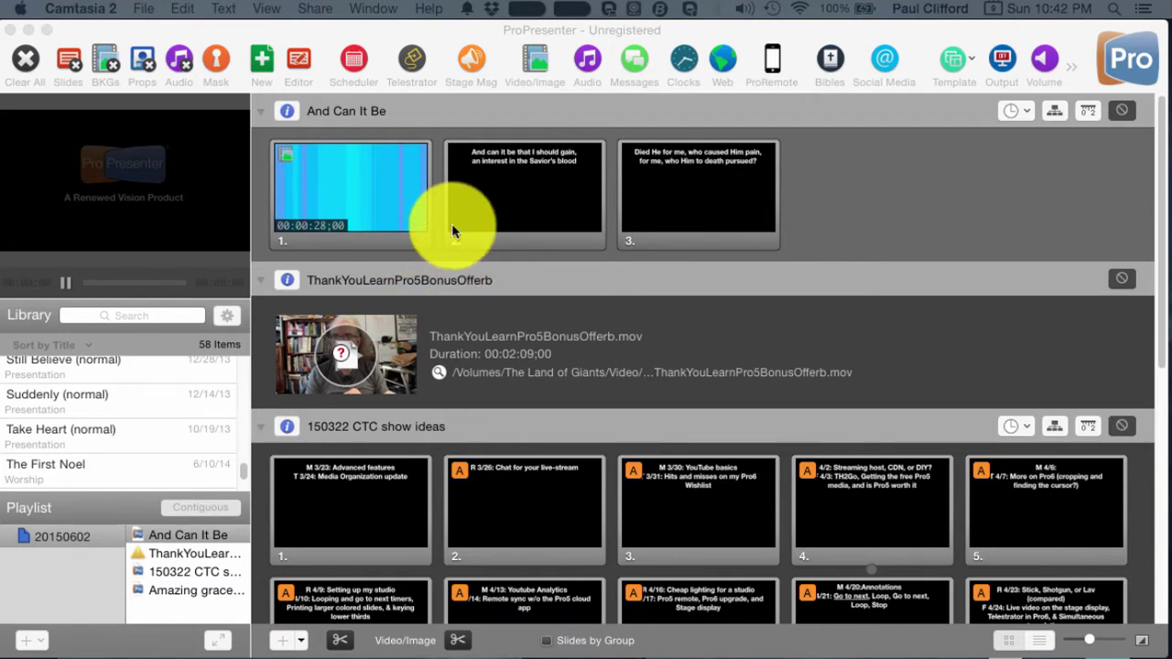
Step: Bring the ProPresenter 6 window showing the And Can It Be slides to the front
{"action": "left_click", "coordinate": [476, 29]}
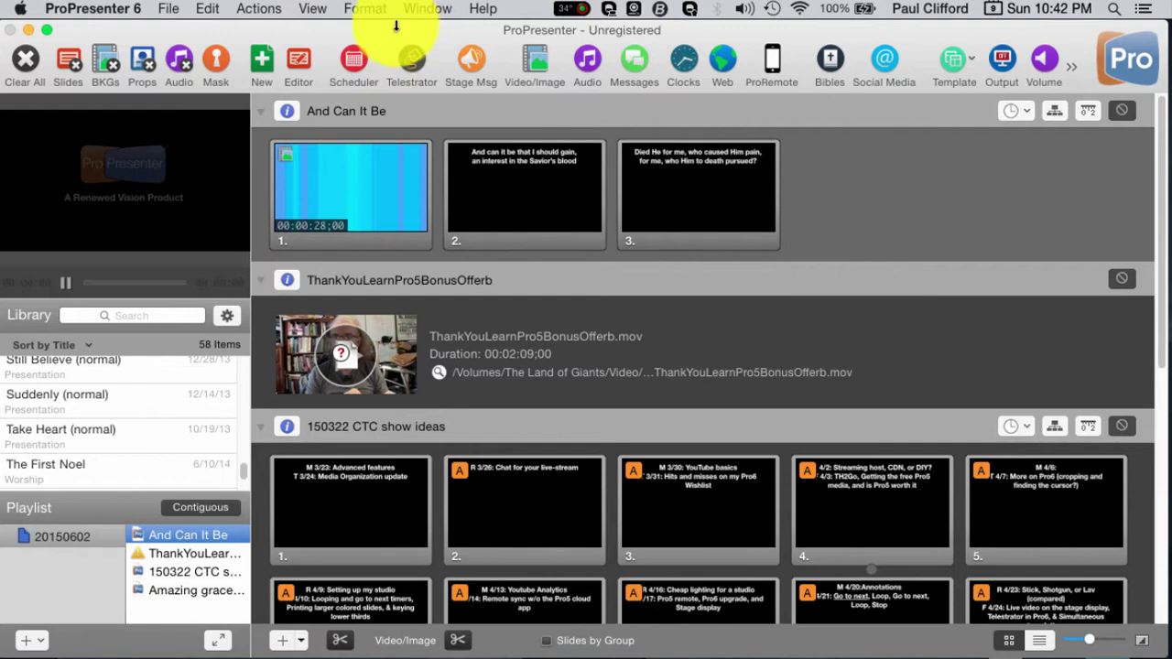
Step: Open the Scheduler window to see the scheduled And Can It Be event
{"action": "left_click", "coordinate": [256, 9]}
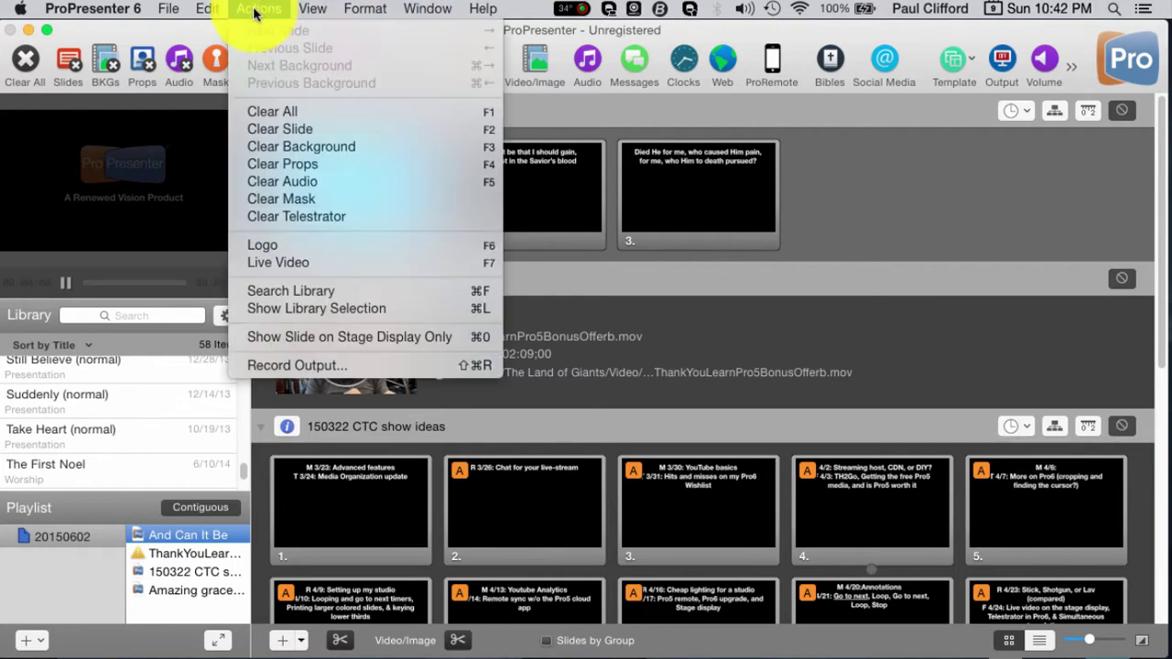
{"action": "mouse_move", "coordinate": [307, 13]}
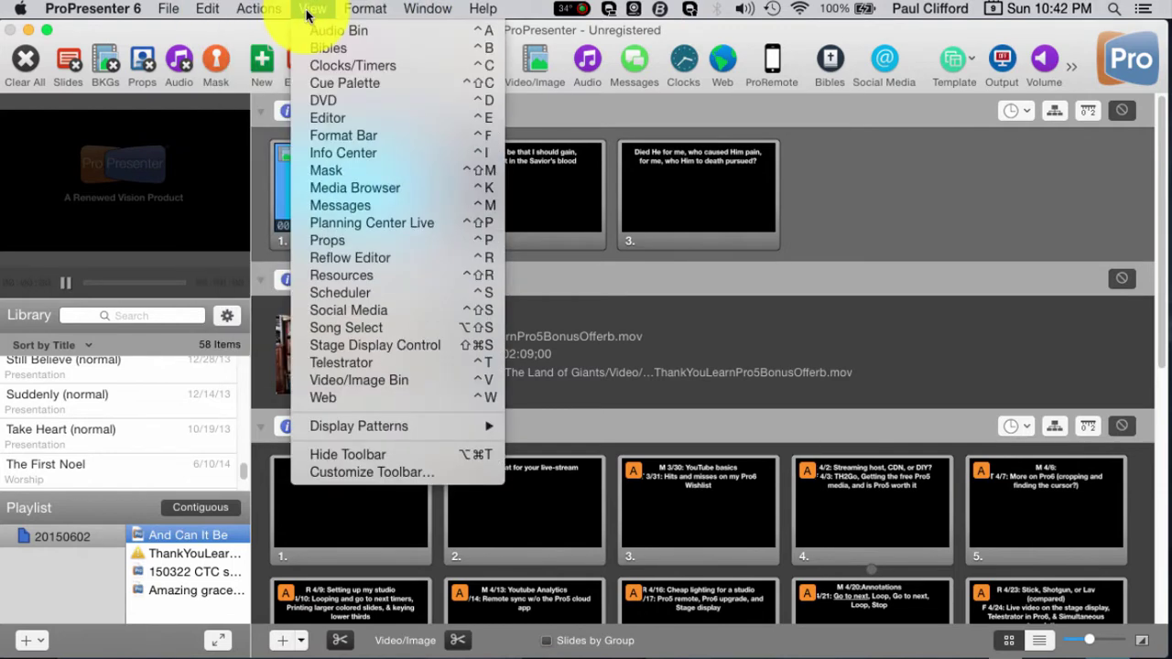
{"action": "left_click", "coordinate": [351, 293]}
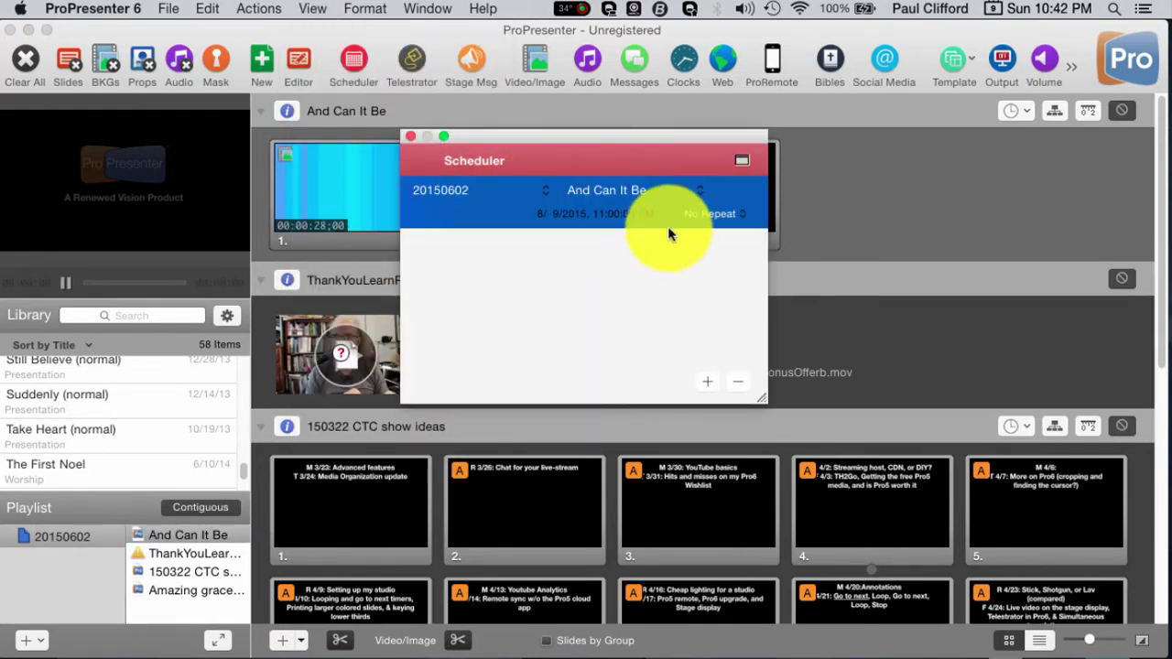
Step: Delete the 11:00 PM And Can It Be event and move the Scheduler window right, beside the slides
{"action": "left_click", "coordinate": [736, 381]}
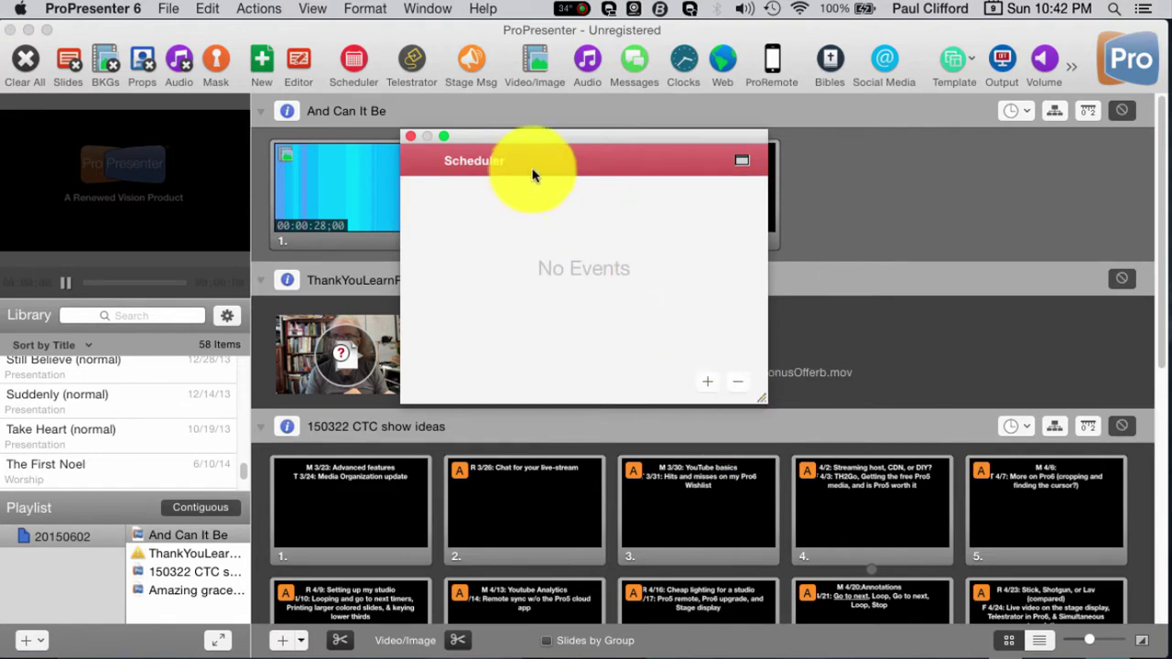
{"action": "left_click", "coordinate": [741, 161]}
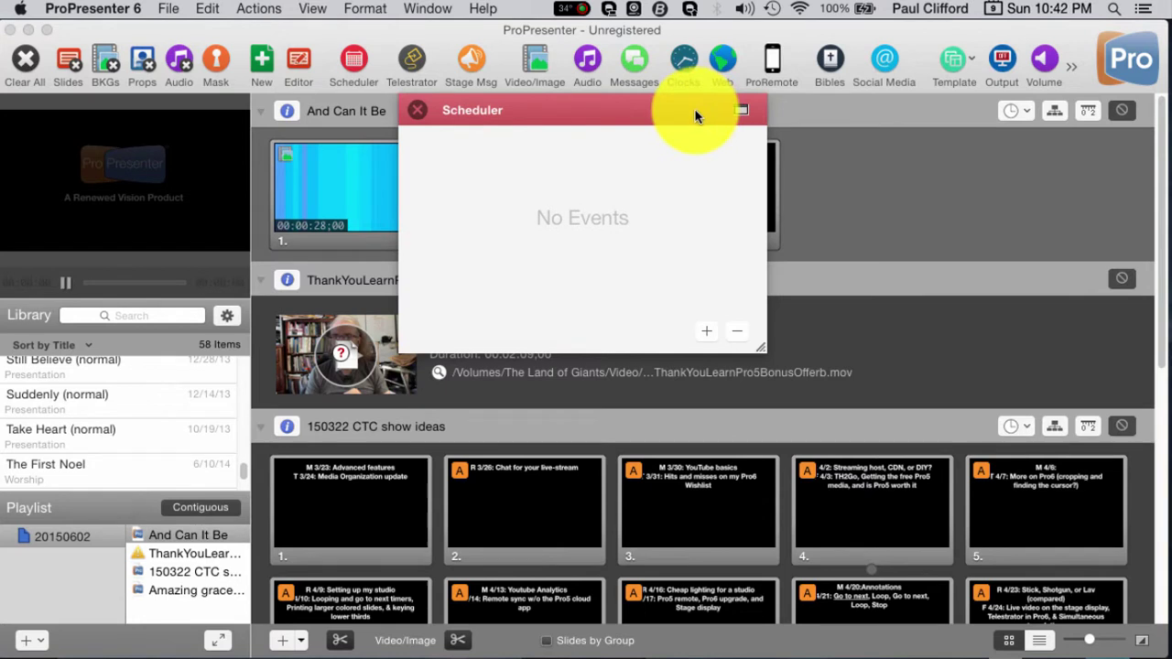
{"action": "left_click", "coordinate": [582, 113]}
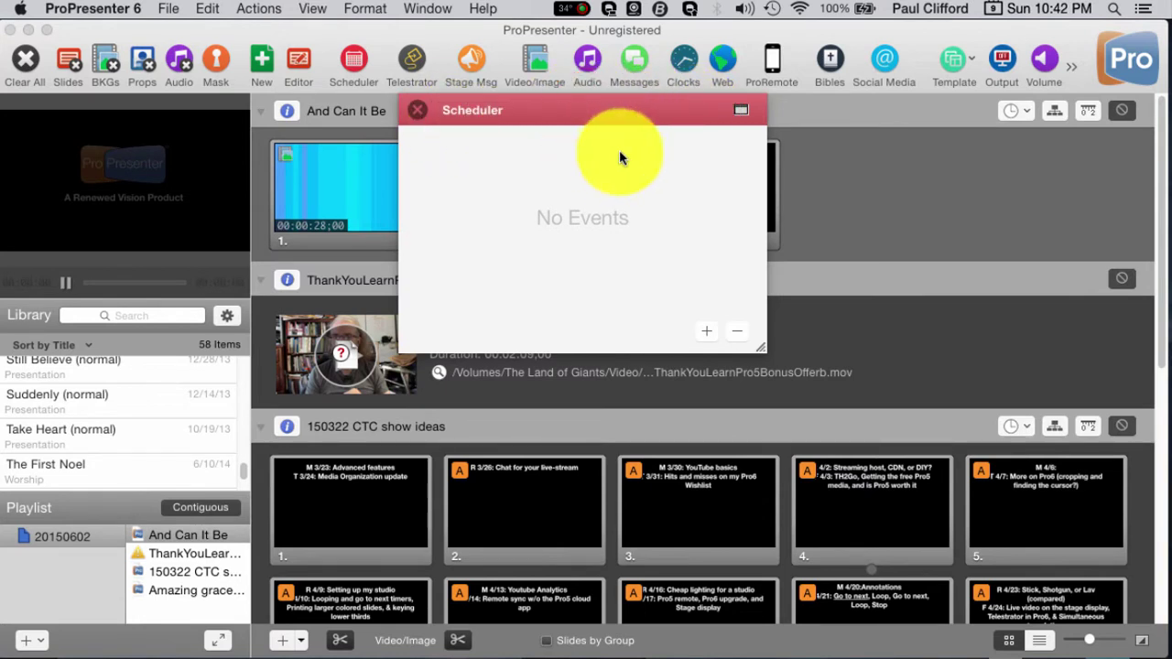
{"action": "left_click", "coordinate": [741, 111]}
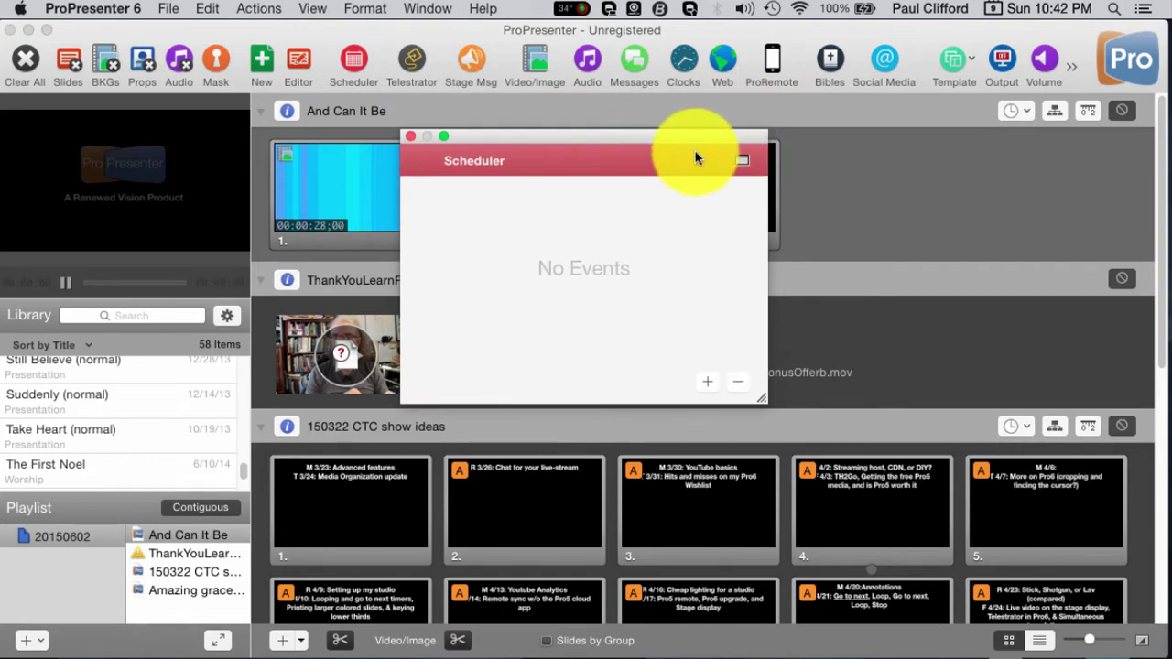
{"action": "left_click_drag", "start_coordinate": [678, 134], "coordinate": [999, 240]}
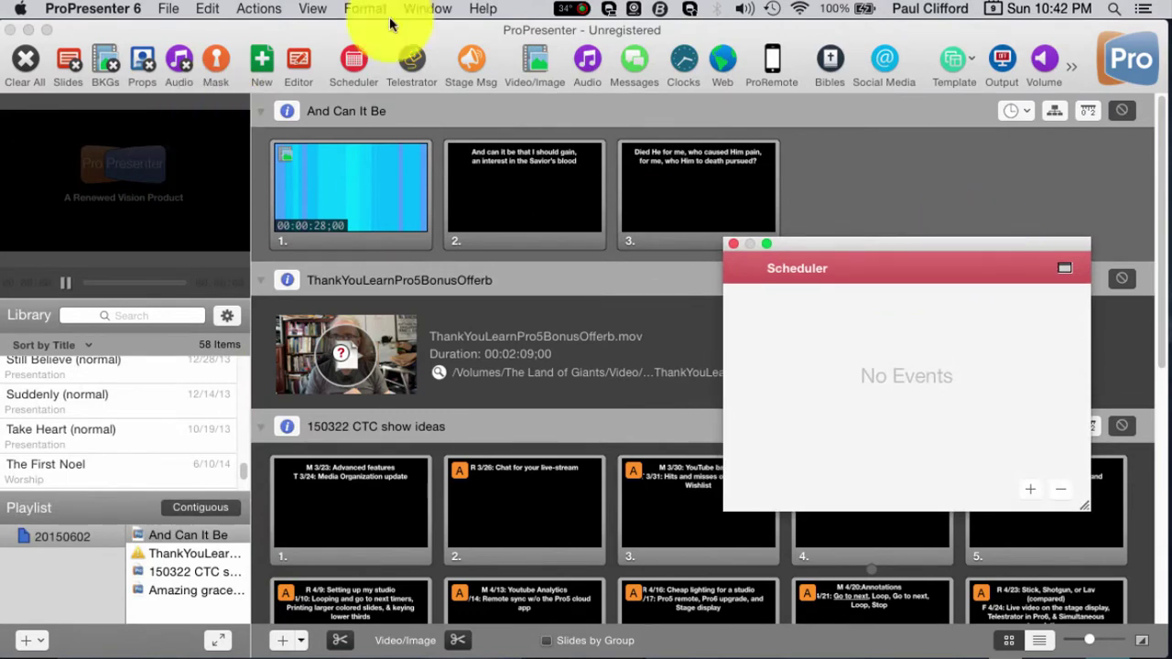
Step: Detach Messages into its own window, keep Countdown selected, and edit the 00:45 time
{"action": "left_click", "coordinate": [630, 60]}
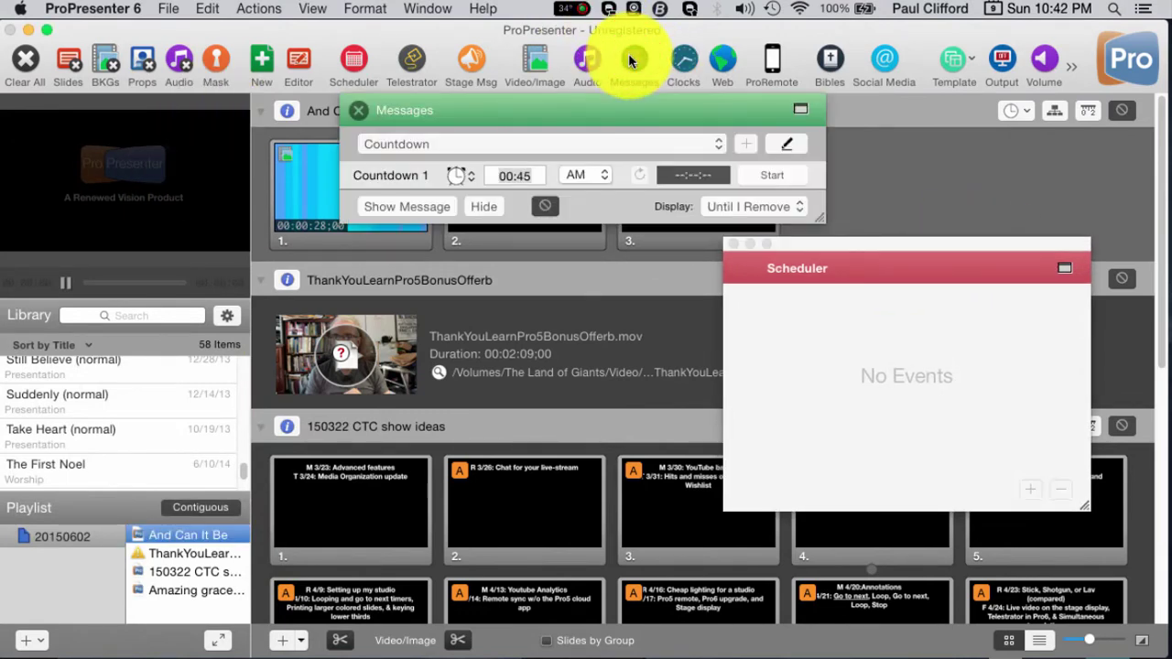
{"action": "left_click", "coordinate": [800, 109]}
{"action": "left_click_drag", "start_coordinate": [701, 162], "coordinate": [432, 373]}
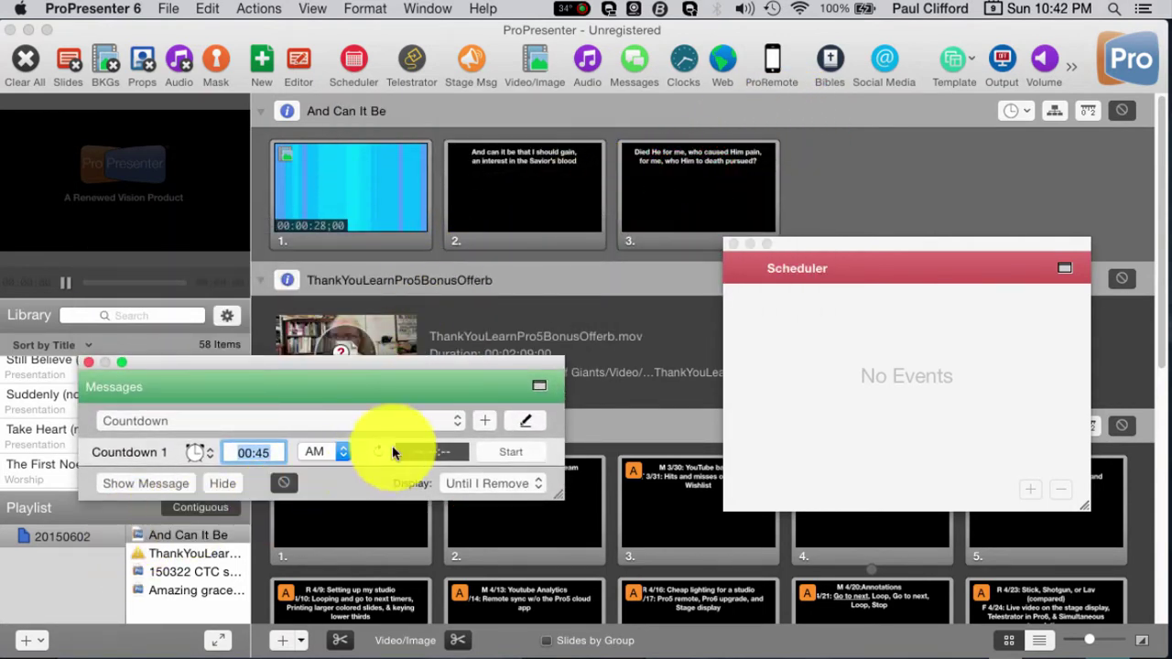
{"action": "left_click", "coordinate": [454, 422]}
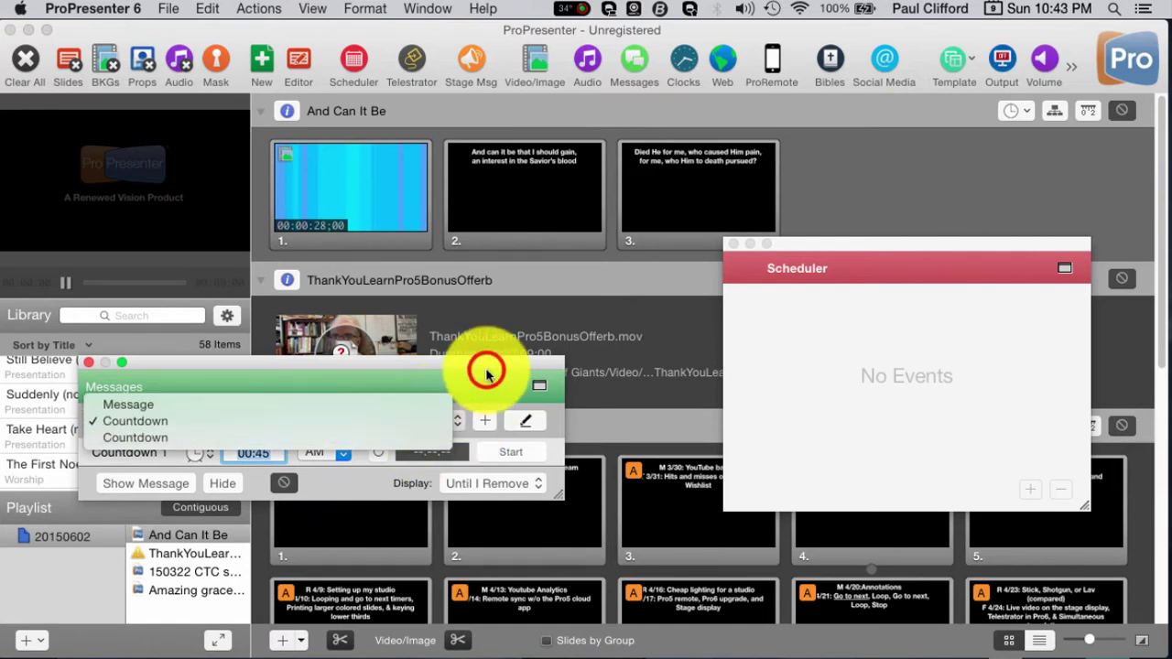
{"action": "left_click", "coordinate": [430, 421]}
{"action": "left_click", "coordinate": [264, 458]}
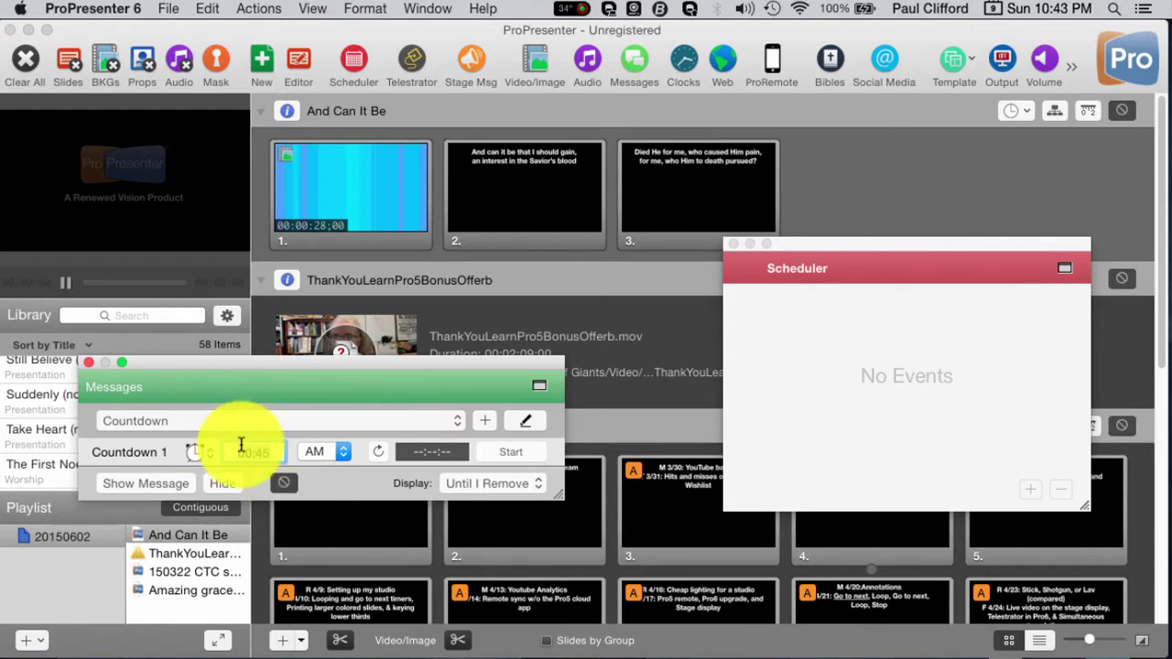
Step: Give the first And Can It Be slide a Clear All clear-action cue
{"action": "right_click", "coordinate": [306, 168]}
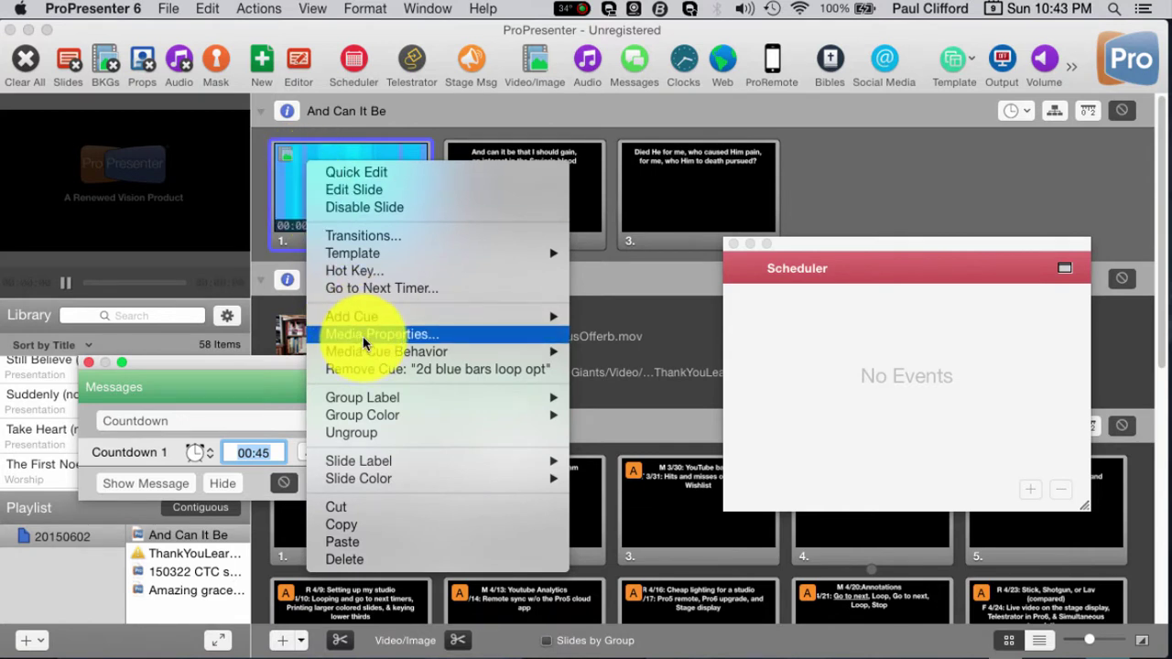
{"action": "mouse_move", "coordinate": [364, 355]}
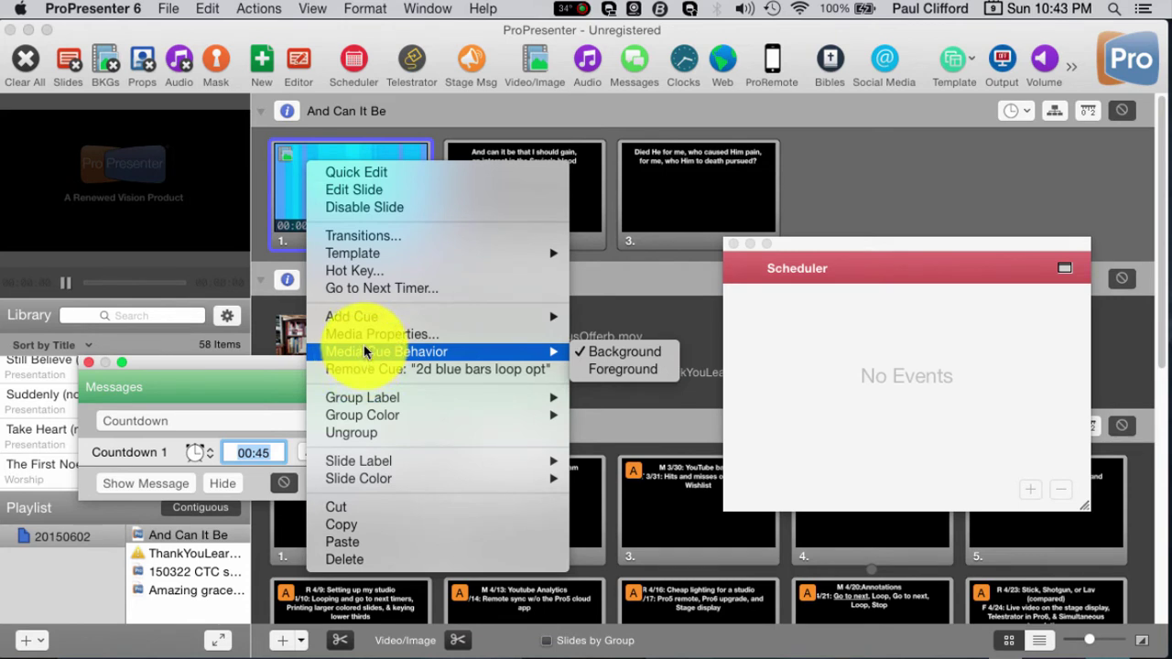
{"action": "mouse_move", "coordinate": [366, 317]}
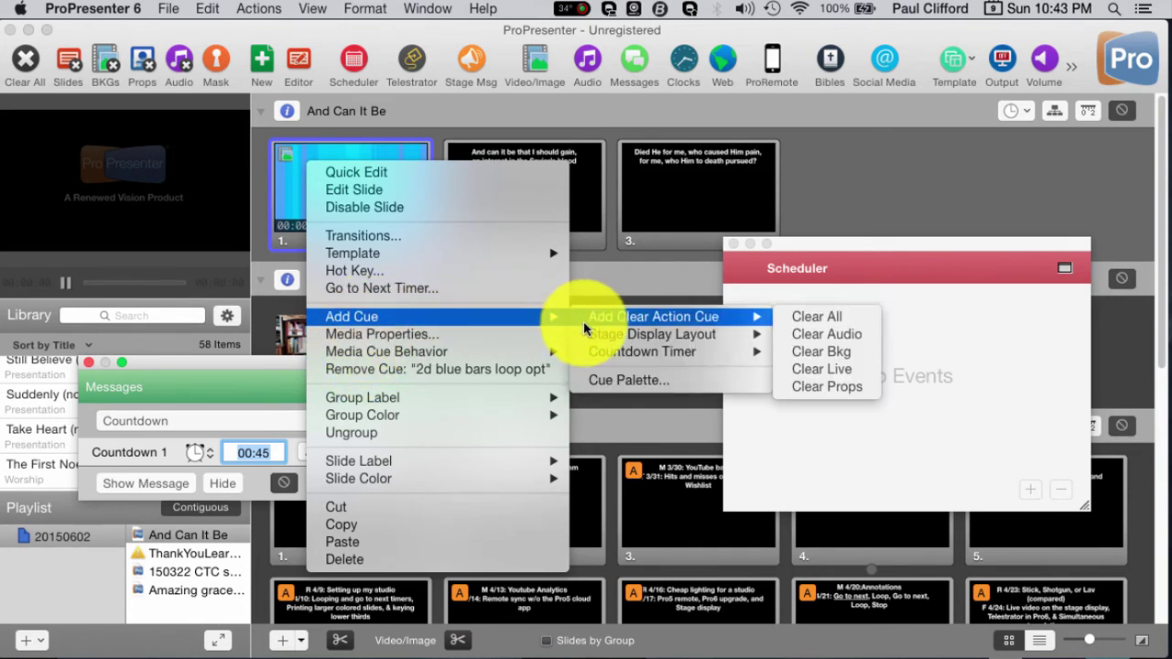
{"action": "mouse_move", "coordinate": [641, 315]}
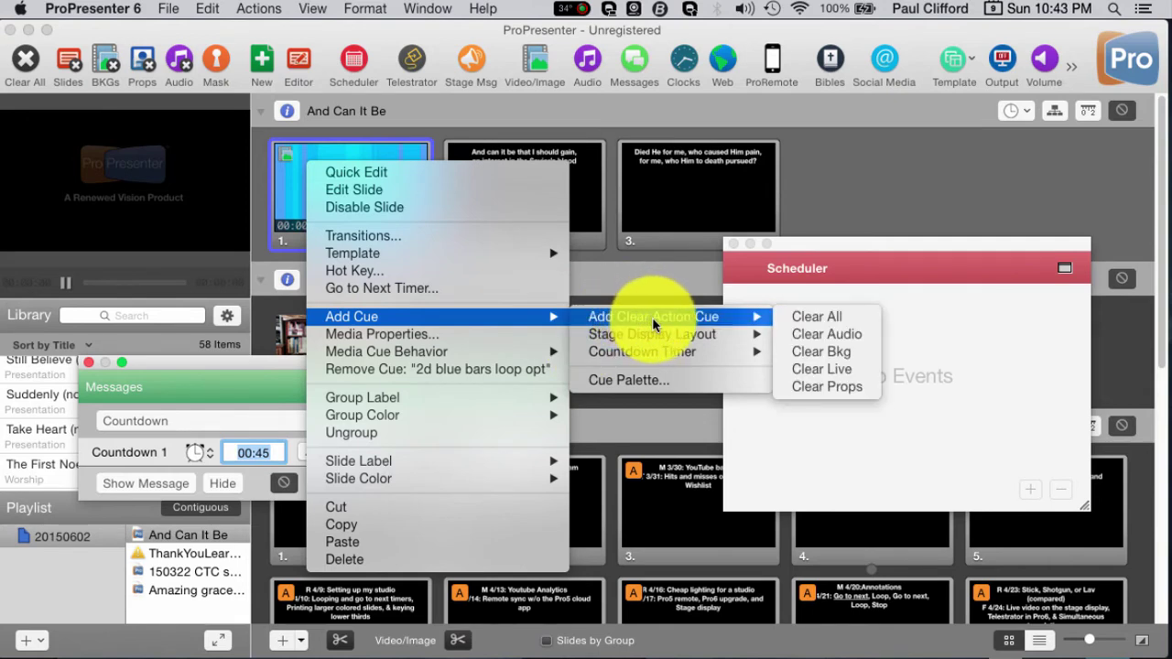
{"action": "left_click", "coordinate": [851, 316]}
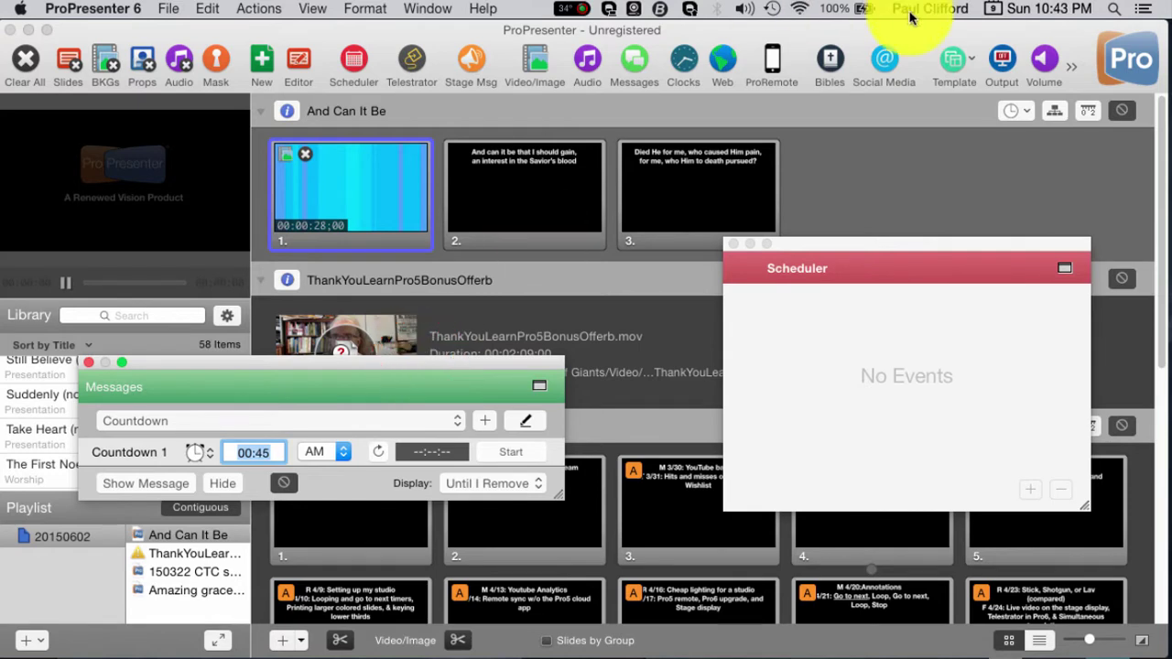
{"action": "left_click_drag", "start_coordinate": [411, 362], "coordinate": [975, 17]}
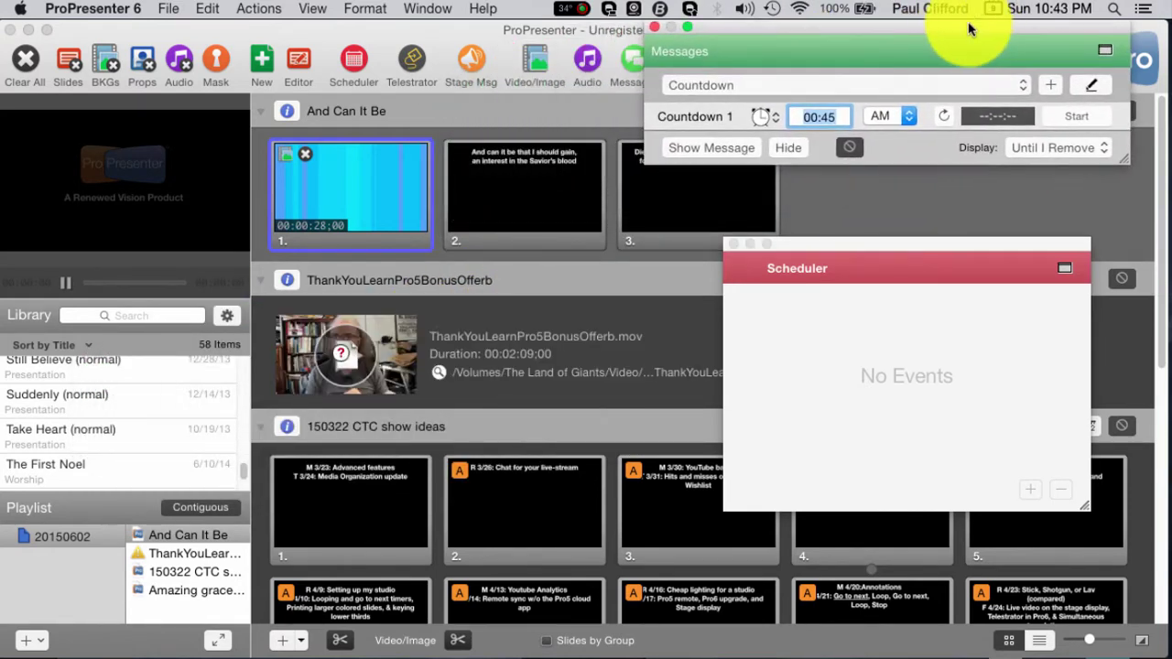
{"action": "left_click", "coordinate": [831, 115]}
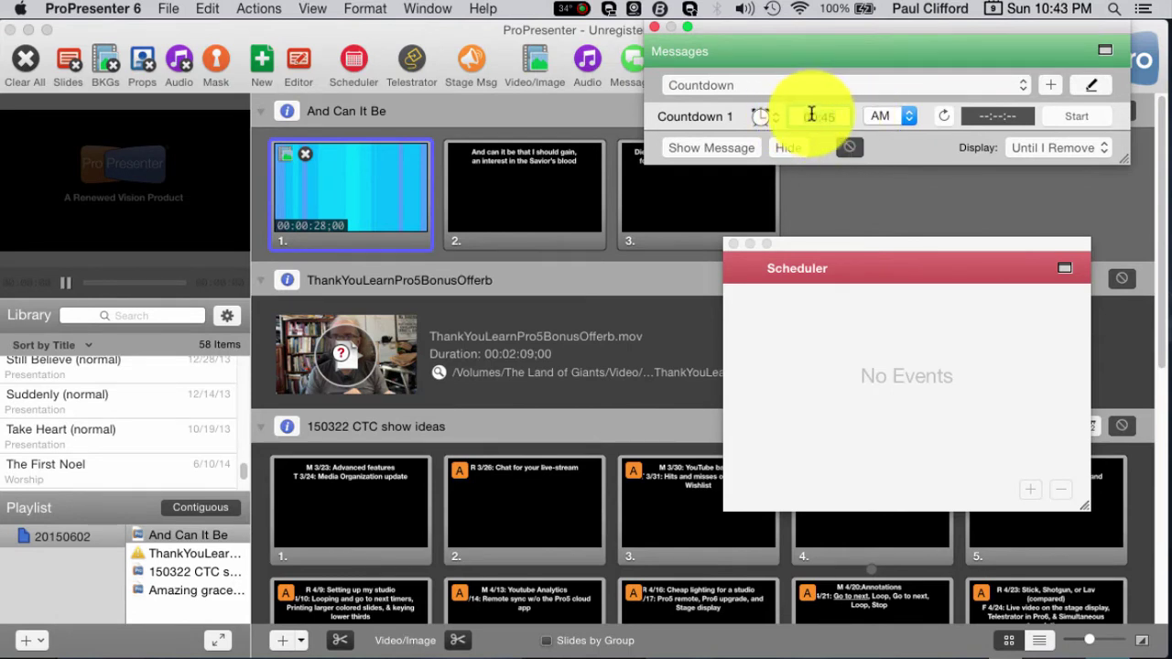
{"action": "left_click", "coordinate": [815, 116]}
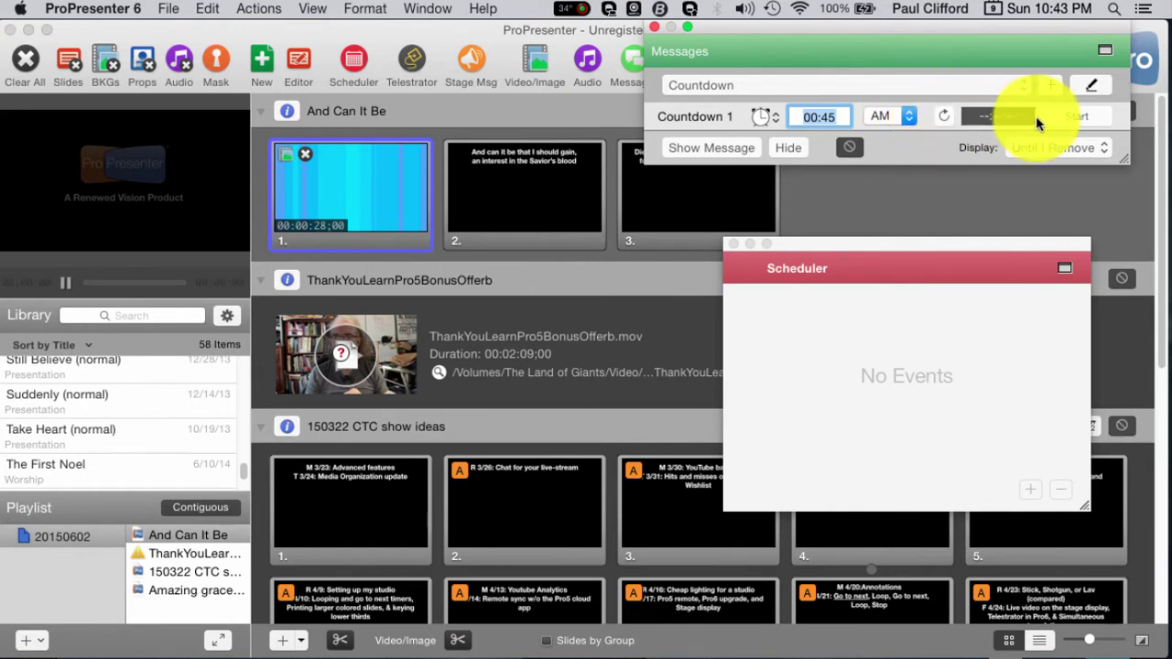
{"action": "left_click", "coordinate": [1077, 116]}
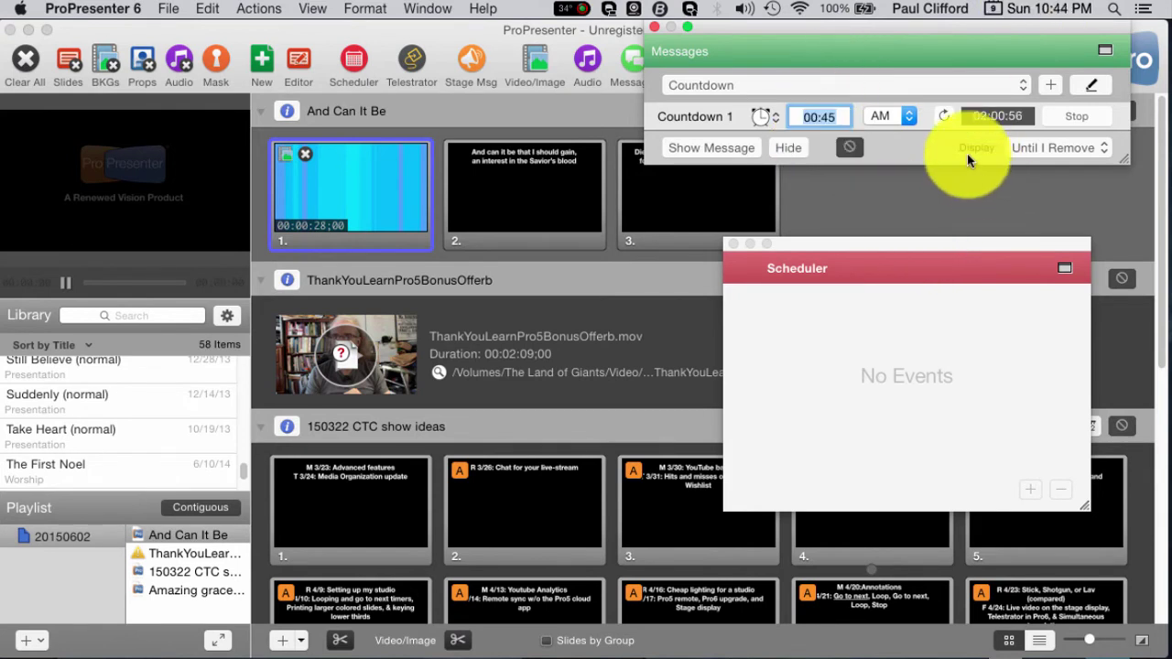
{"action": "left_click", "coordinate": [913, 118]}
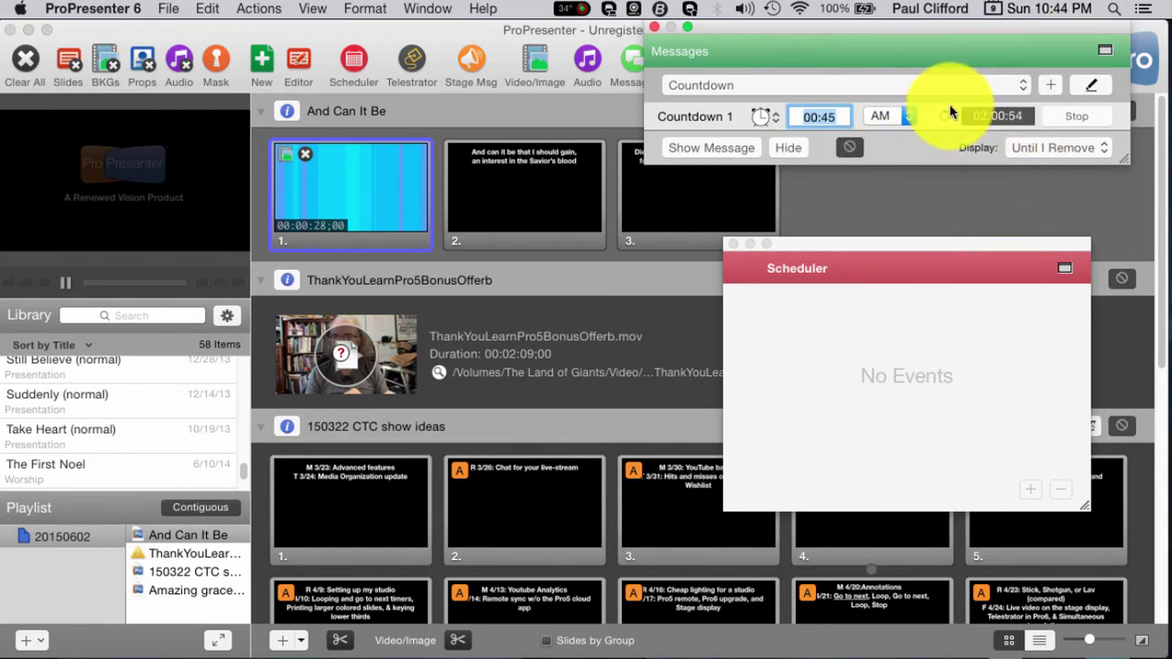
{"action": "left_click", "coordinate": [943, 119]}
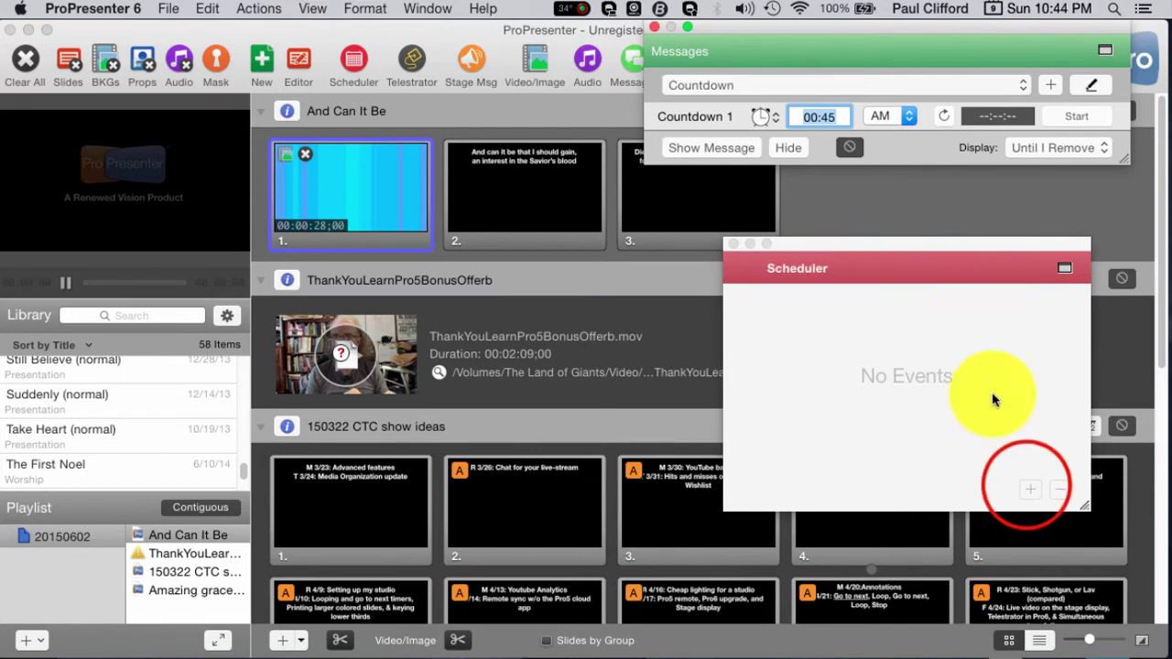
Step: Add a new scheduled event triggering And Can It Be from playlist 20150602
{"action": "left_click", "coordinate": [1026, 488]}
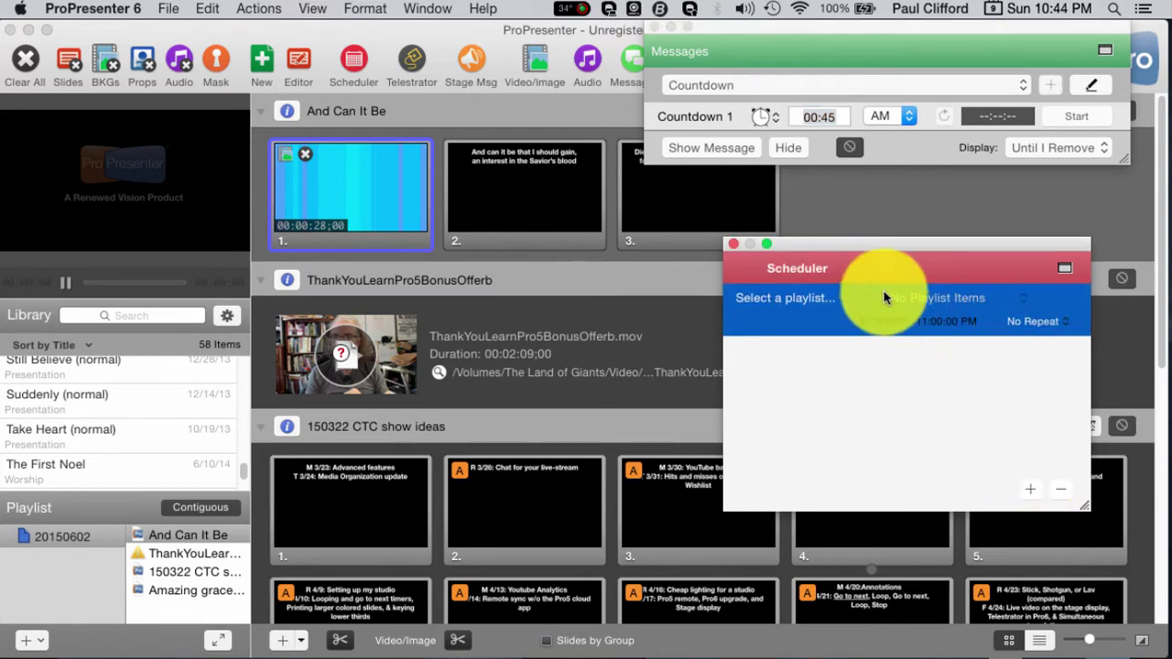
{"action": "left_click", "coordinate": [792, 298]}
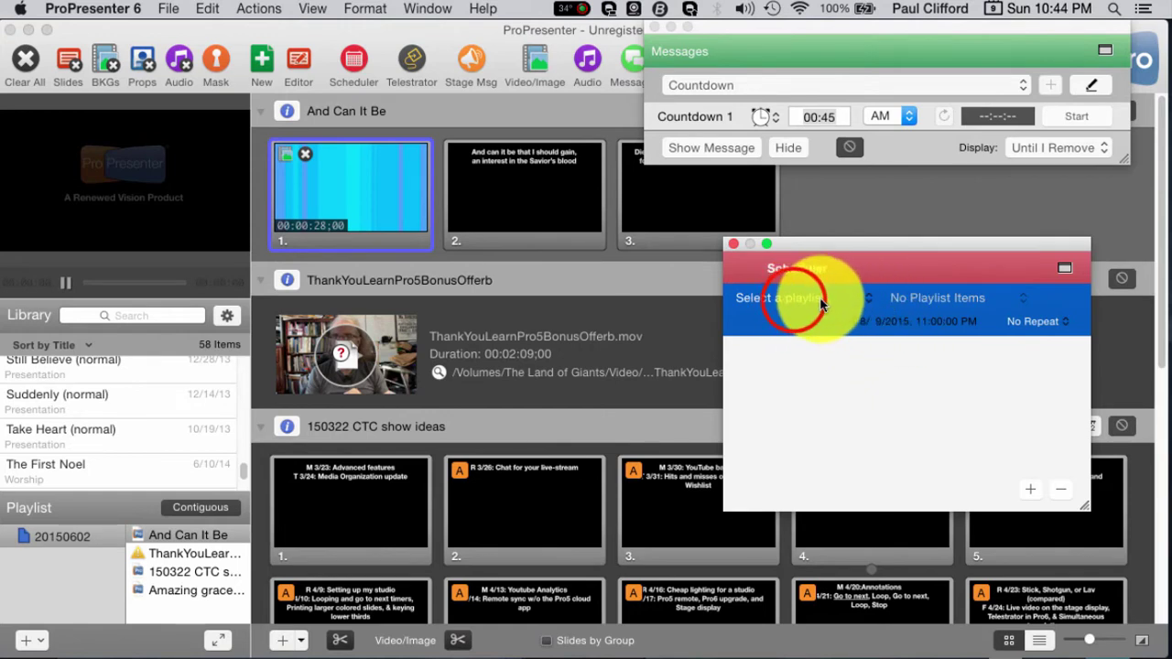
{"action": "left_click", "coordinate": [781, 313]}
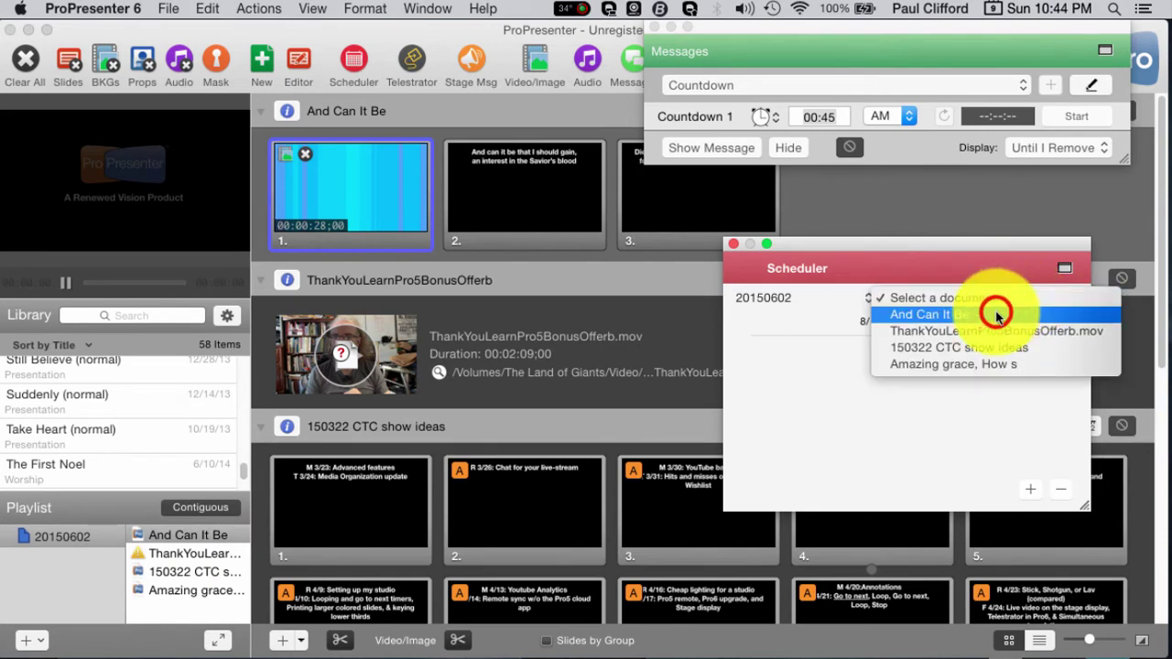
{"action": "left_click", "coordinate": [994, 314]}
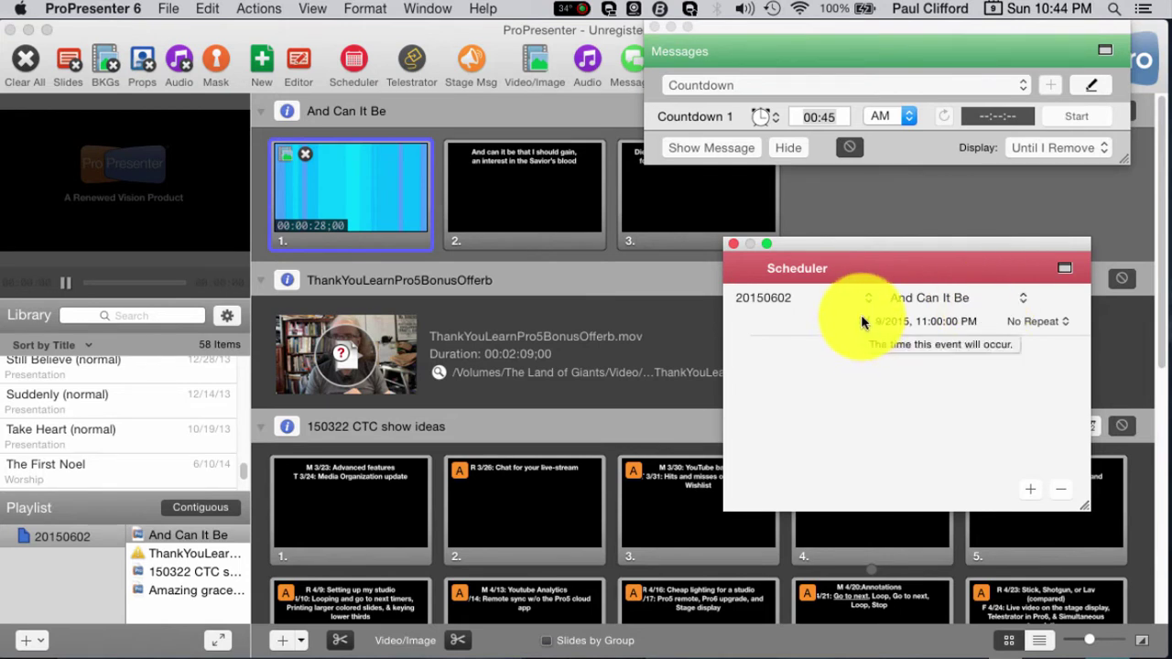
Step: Set the event time toward 10:46 and leave its repeat at No Repeat
{"action": "left_click", "coordinate": [926, 326]}
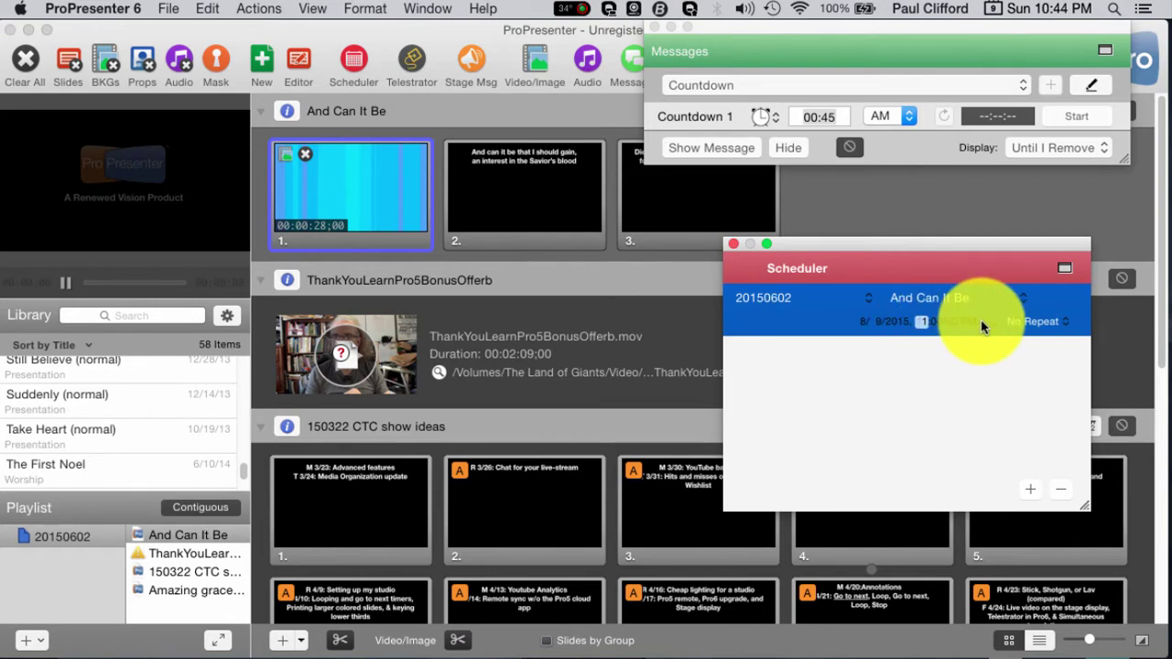
{"action": "type", "text": "0"}
{"action": "left_click", "coordinate": [932, 322]}
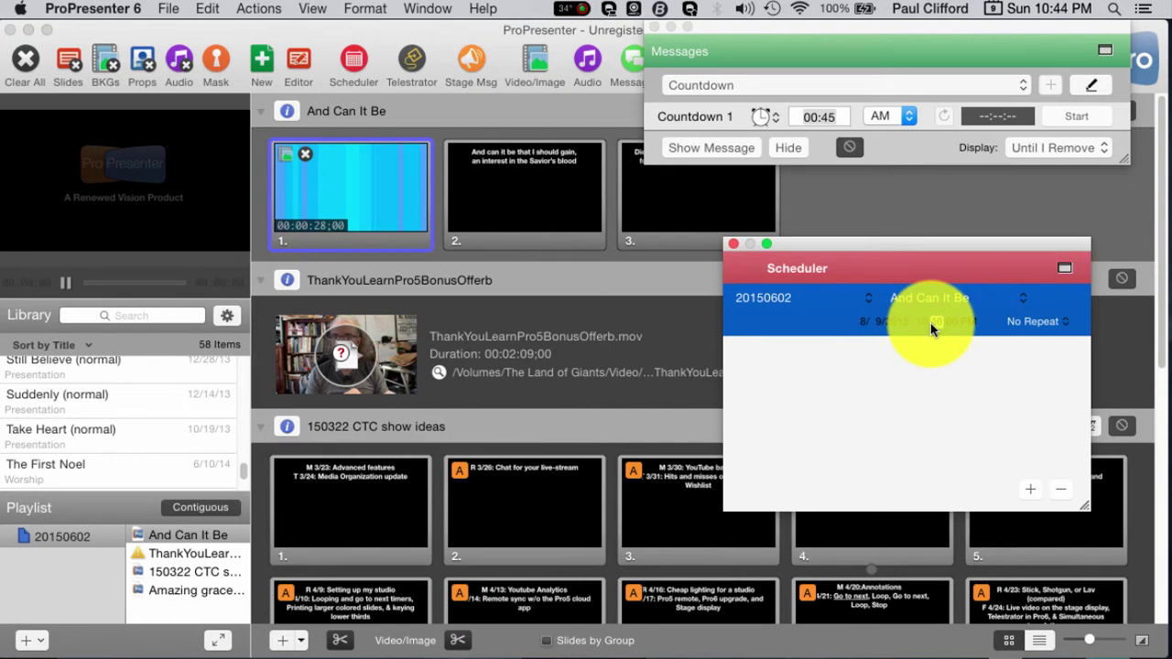
{"action": "key", "text": "Tab"}
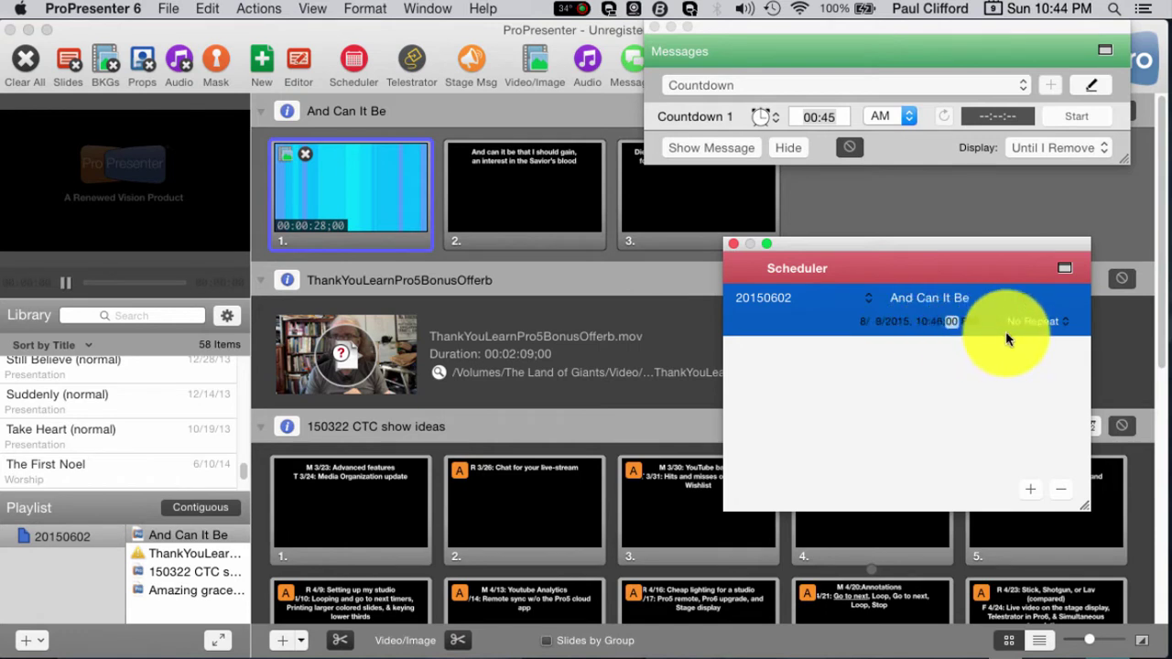
{"action": "left_click", "coordinate": [1045, 325]}
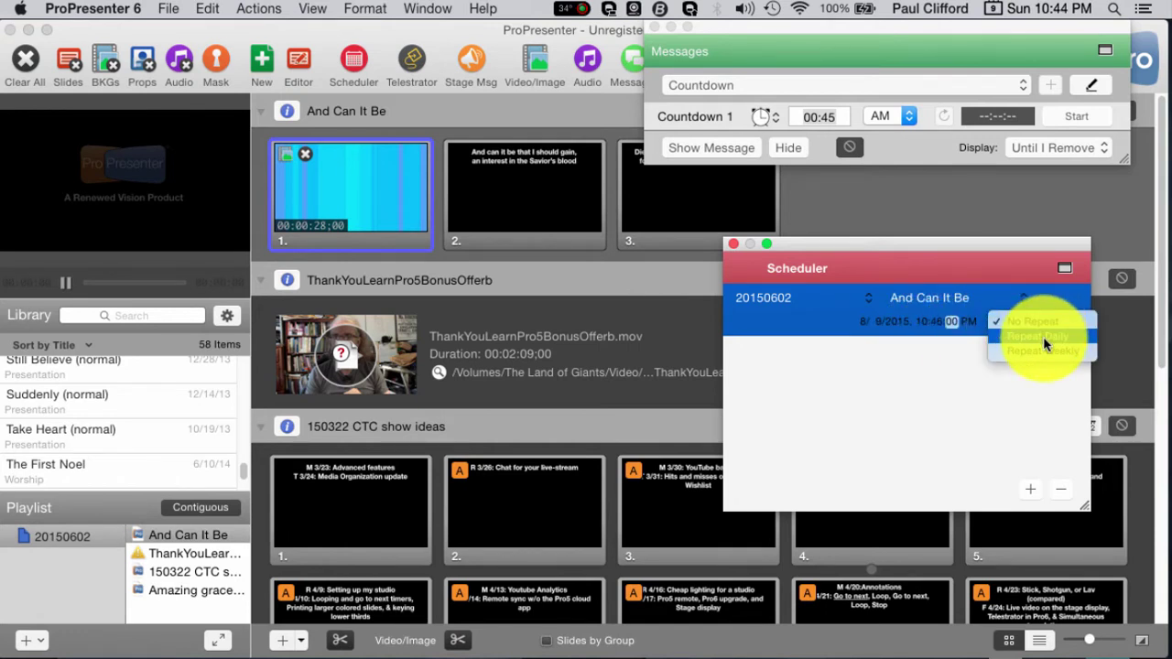
{"action": "left_click", "coordinate": [932, 399]}
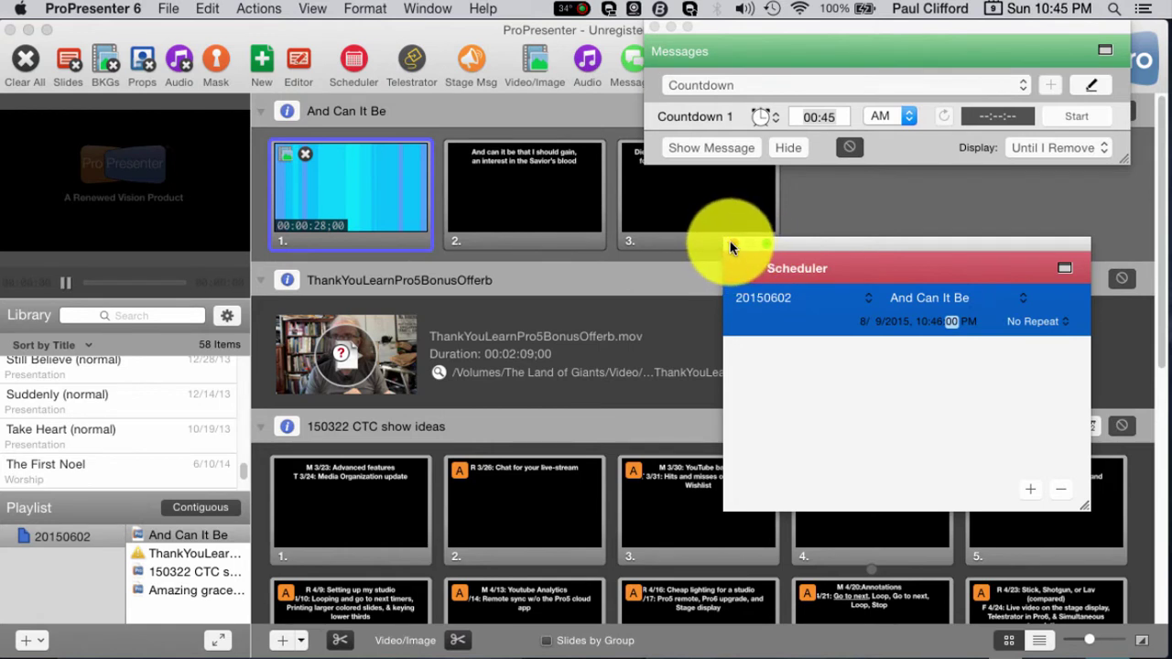
Step: Confirm the event time as 10:46 PM and close the Scheduler window
{"action": "key", "text": "Tab"}
{"action": "key", "text": "Return"}
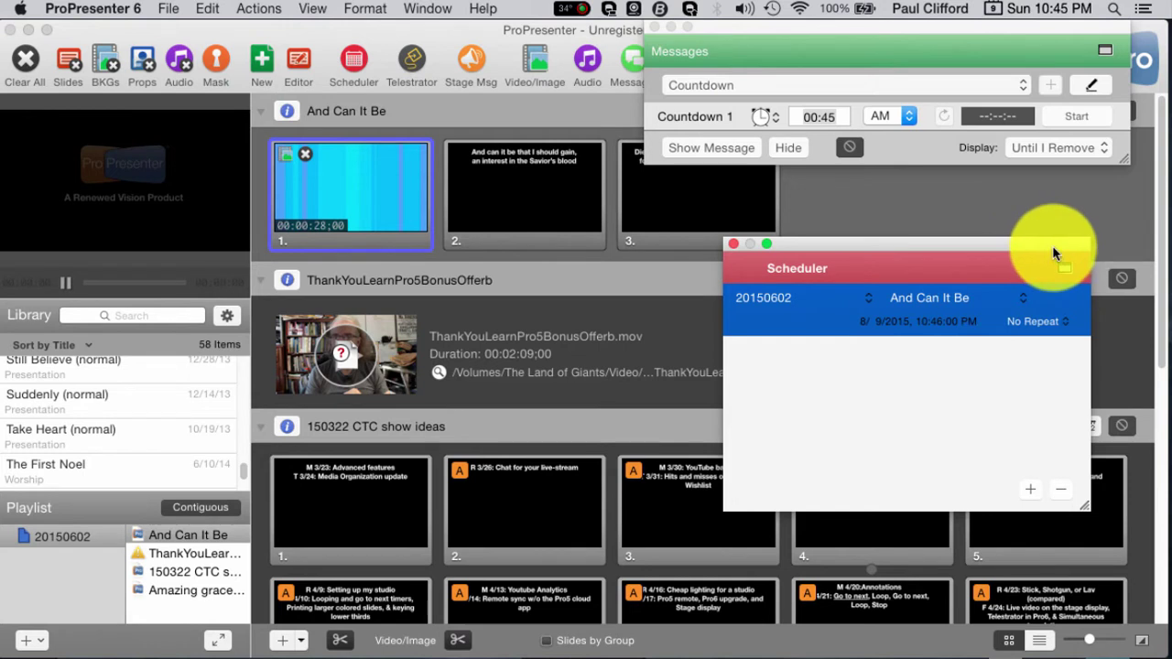
{"action": "left_click", "coordinate": [732, 247]}
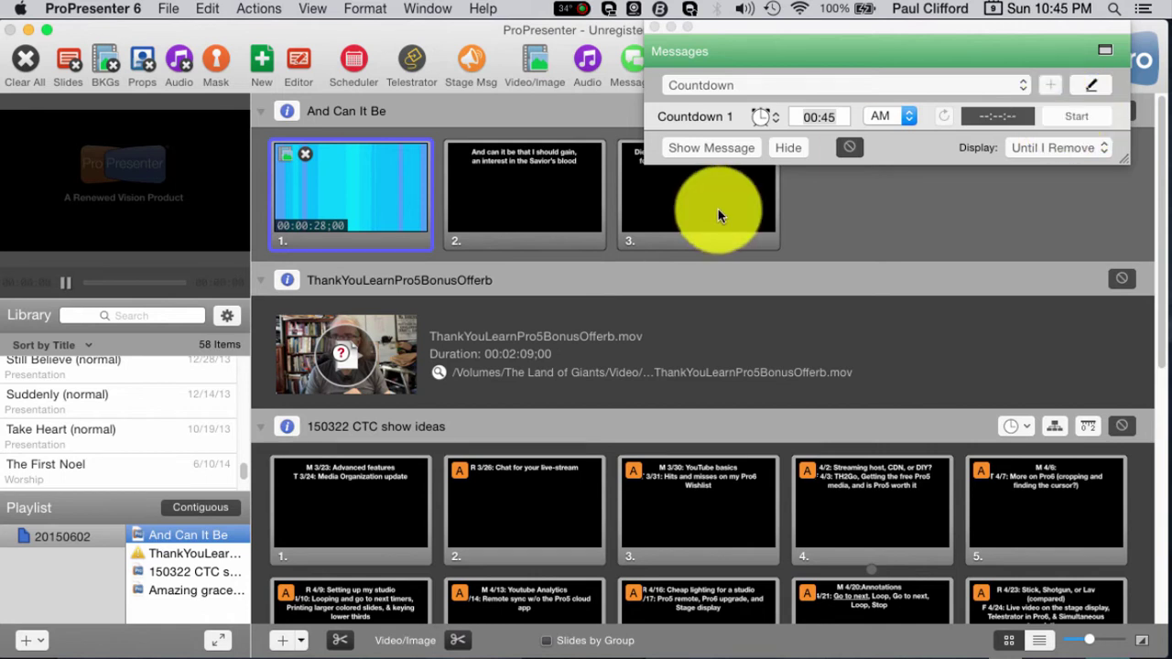
Step: Start Countdown 1 running toward 00:45 in the Messages window
{"action": "left_click", "coordinate": [346, 200]}
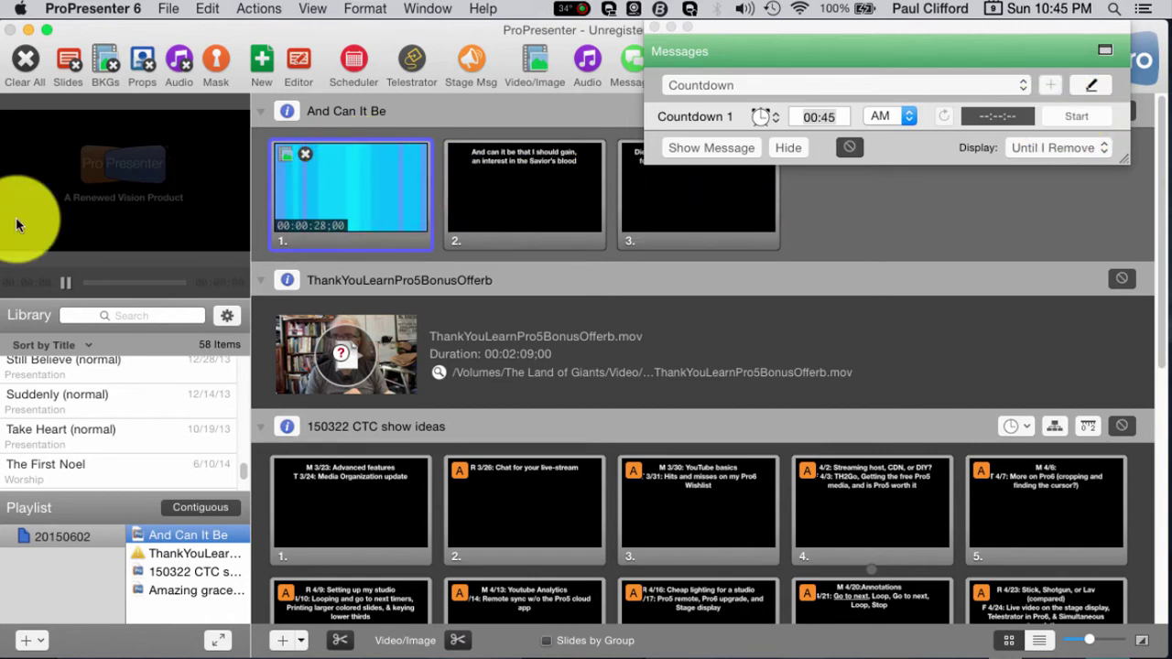
{"action": "left_click", "coordinate": [1077, 117]}
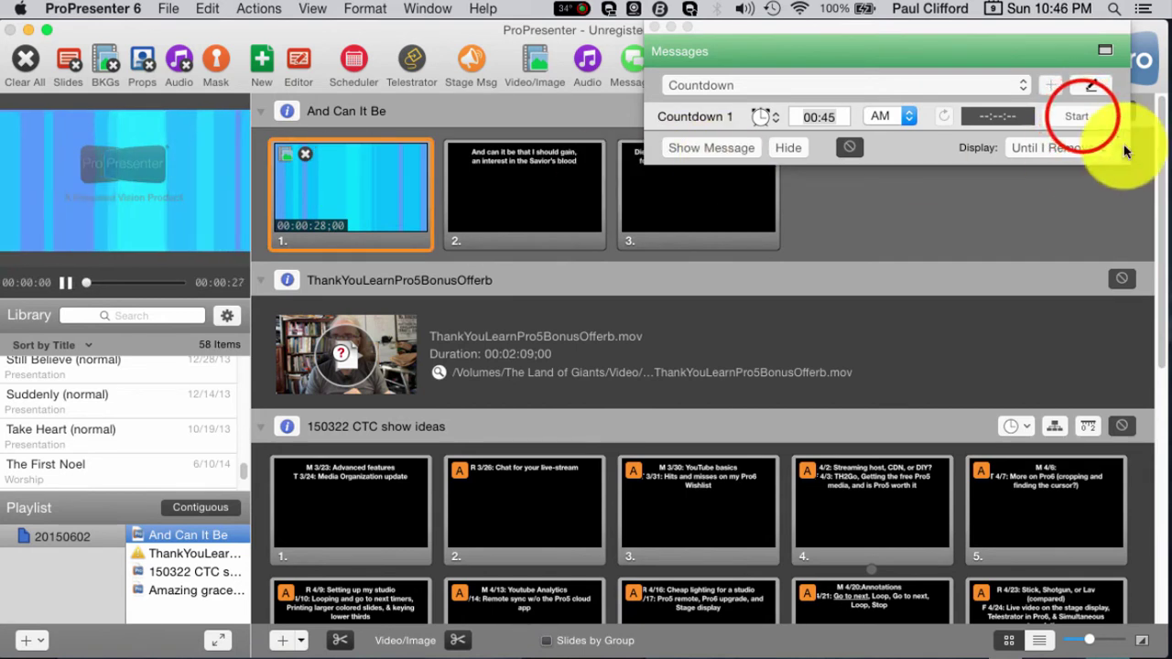
{"action": "left_click", "coordinate": [1081, 113]}
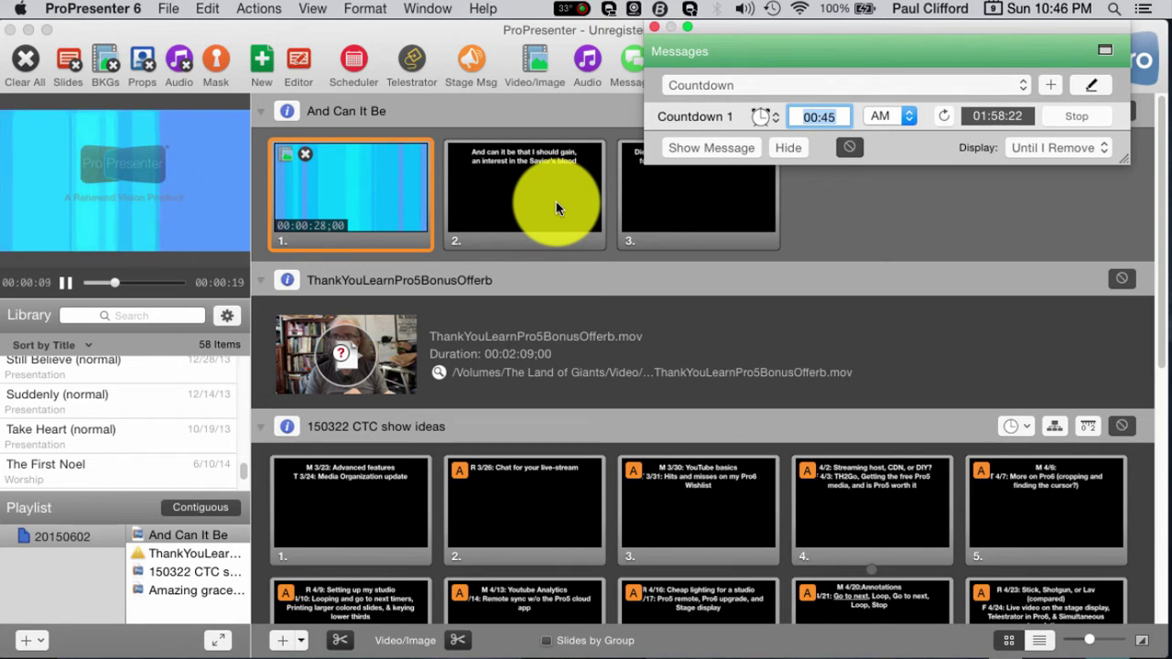
Step: Reopen the Scheduler, shift it left, and delete the fired 10:46 PM And Can It Be event
{"action": "left_click", "coordinate": [353, 60]}
{"action": "left_click_drag", "start_coordinate": [972, 260], "coordinate": [817, 278]}
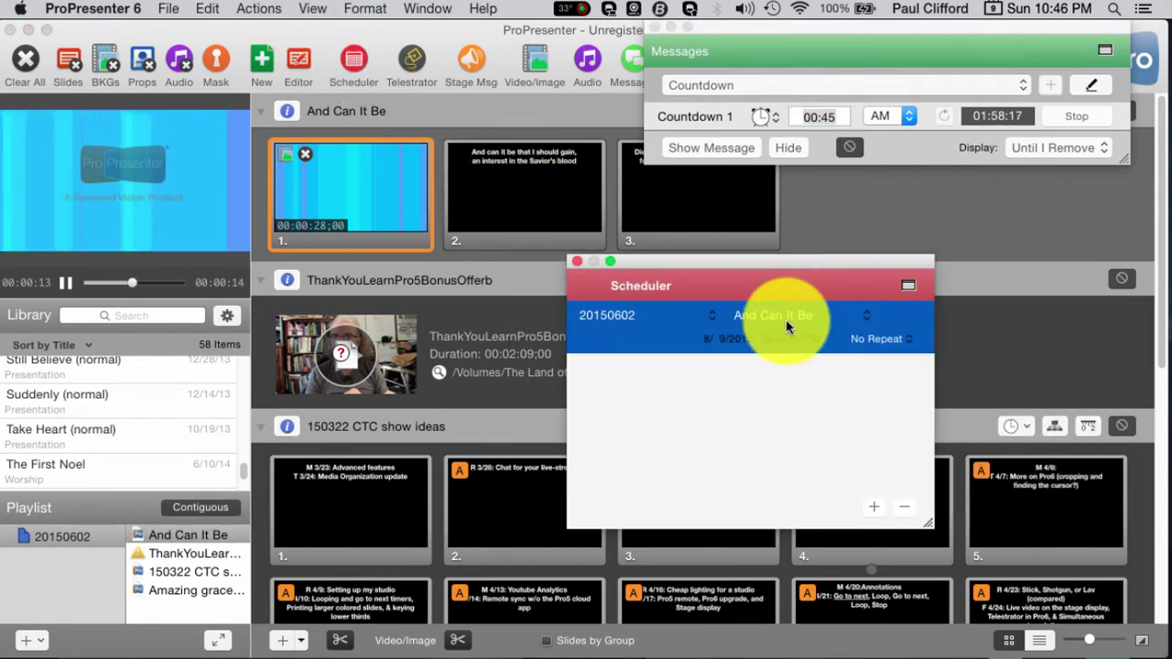
{"action": "left_click", "coordinate": [907, 511]}
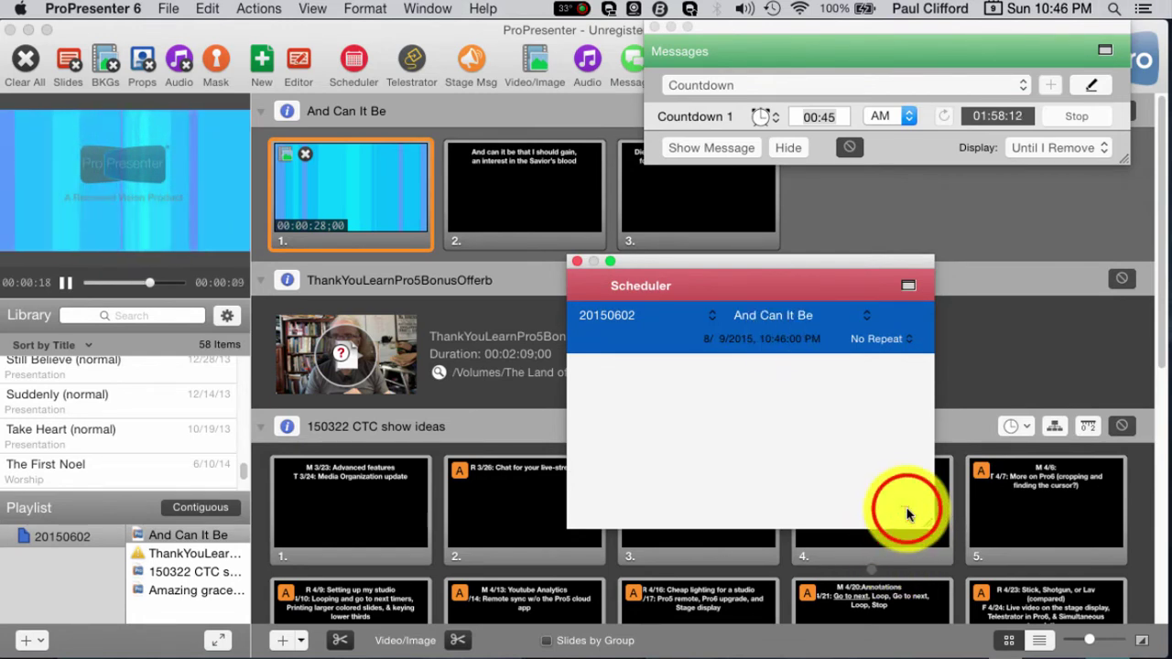